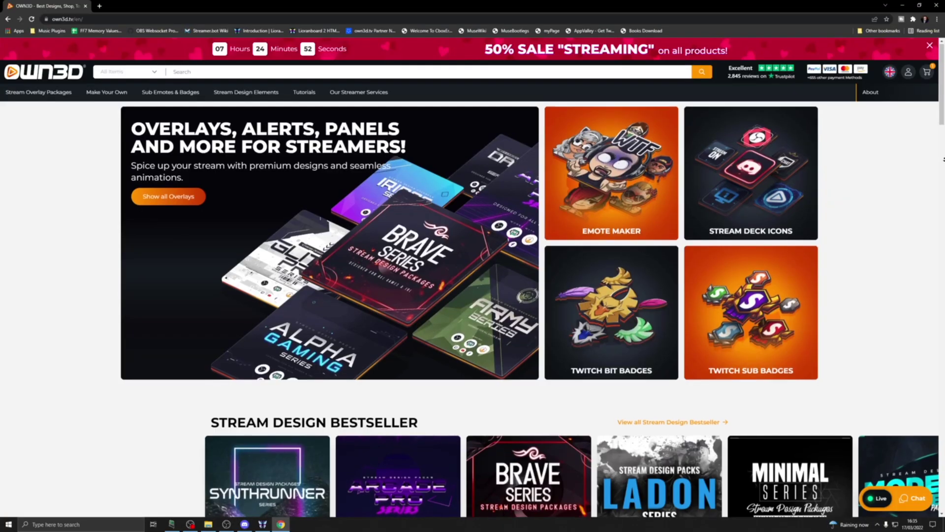
# - Scroll through the OWN3D.tv overlay package and Twitch sub emote listings
pyautogui.scroll(-5, 530, 309)
pyautogui.scroll(-8, 529, 309)
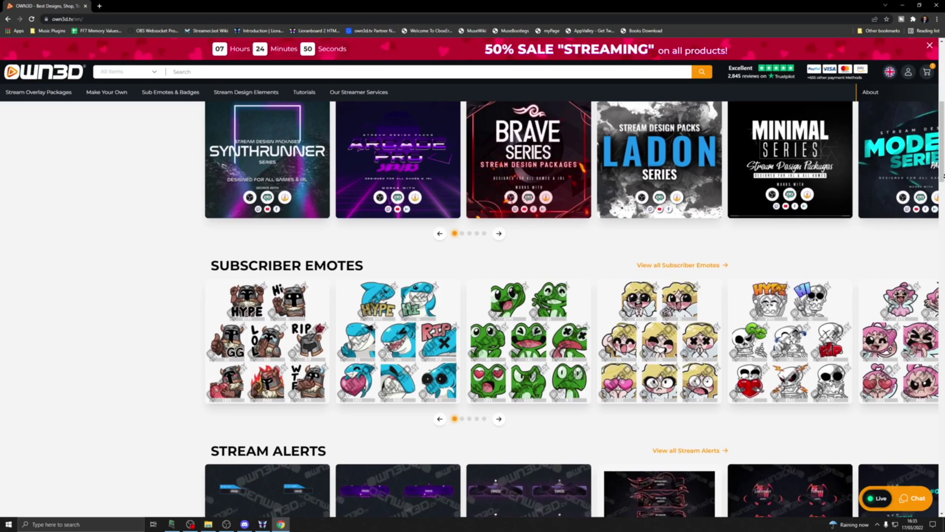
pyautogui.scroll(-4, 529, 309)
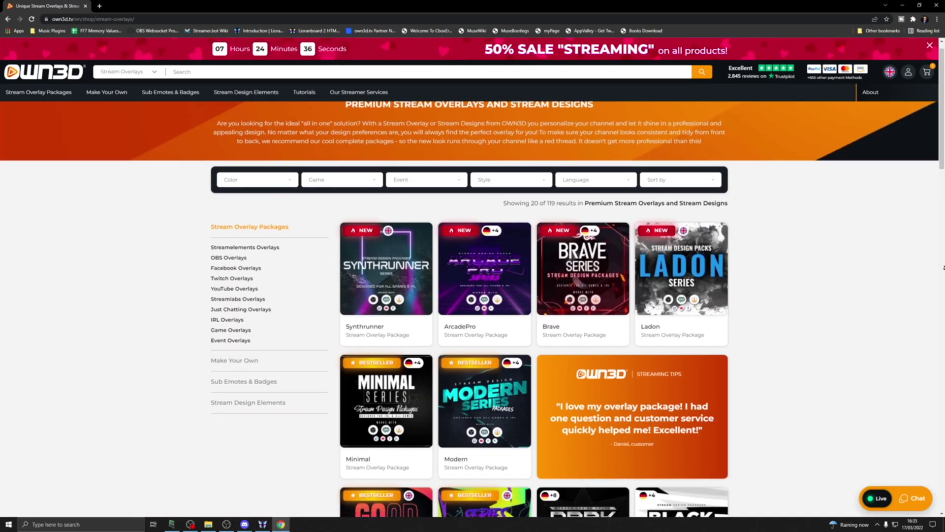
pyautogui.scroll(-3, 473, 296)
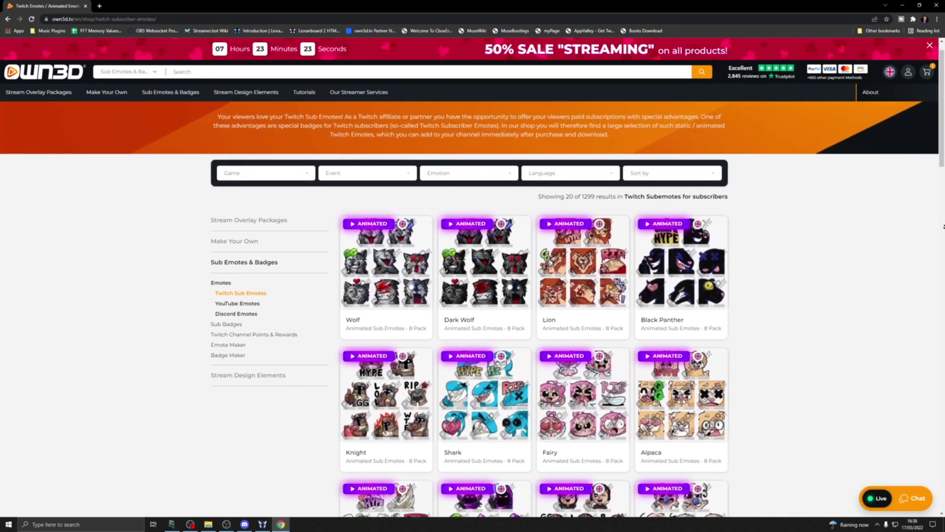
pyautogui.scroll(-5, 473, 295)
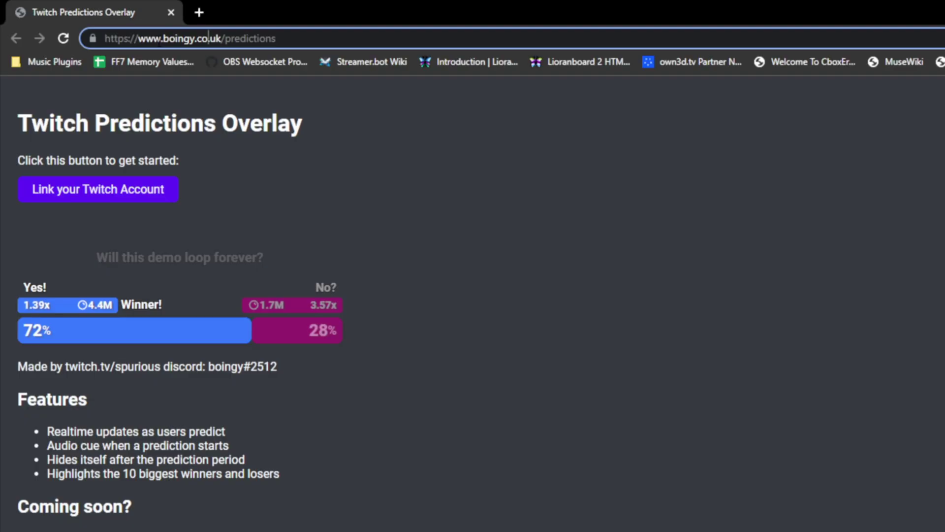
# - Choose 'Link your Twitch Account' on the Boingy predictions page to bring up Twitch authorization
pyautogui.click(139, 196)
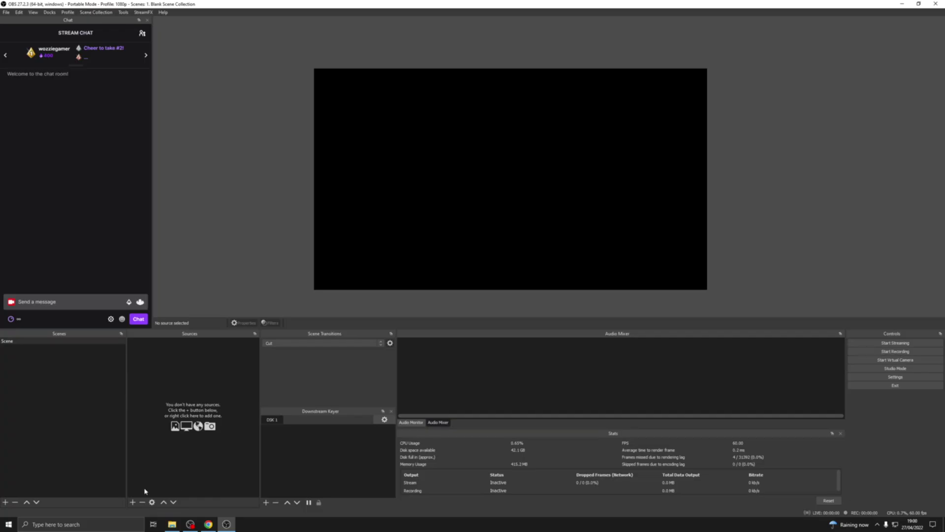
# - Add a new browser source named Predictions
pyautogui.click(133, 502)
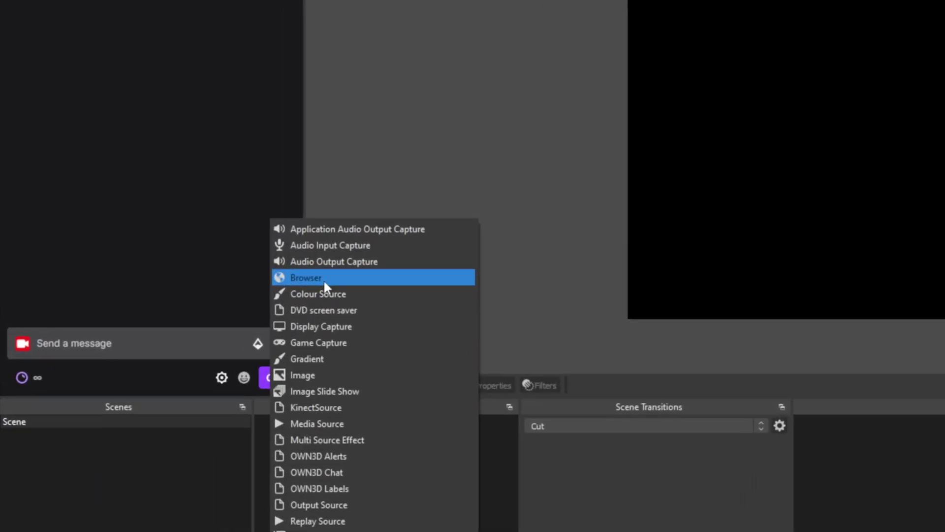
pyautogui.click(163, 270)
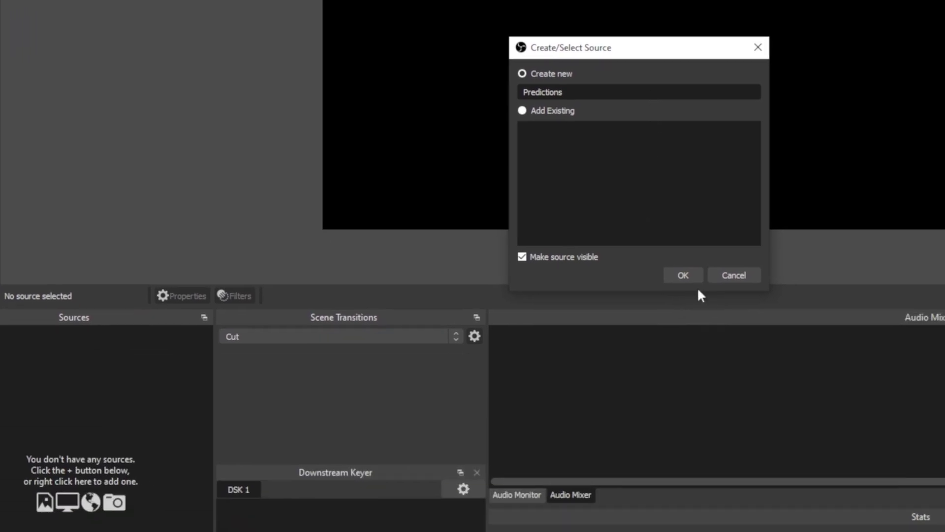
pyautogui.click(727, 432)
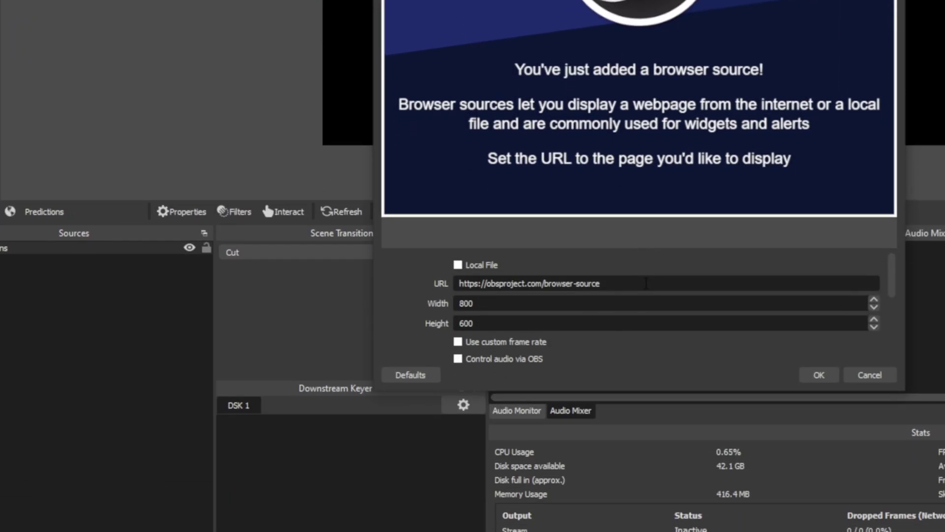
# - Set it to the Boingy overlay URL at 500×200 and centre it on the canvas
pyautogui.moveTo(646, 283); pyautogui.dragTo(421, 290)
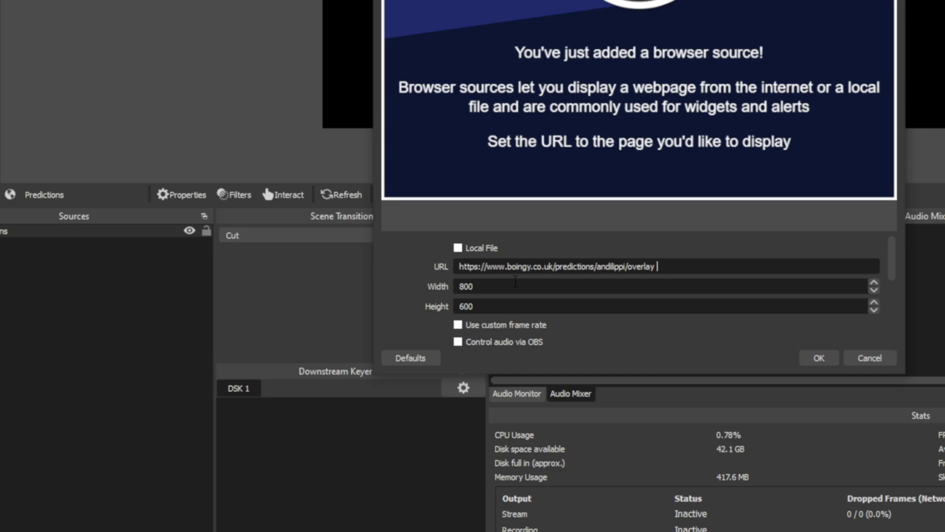
pyautogui.press('Tab')
pyautogui.write('500')
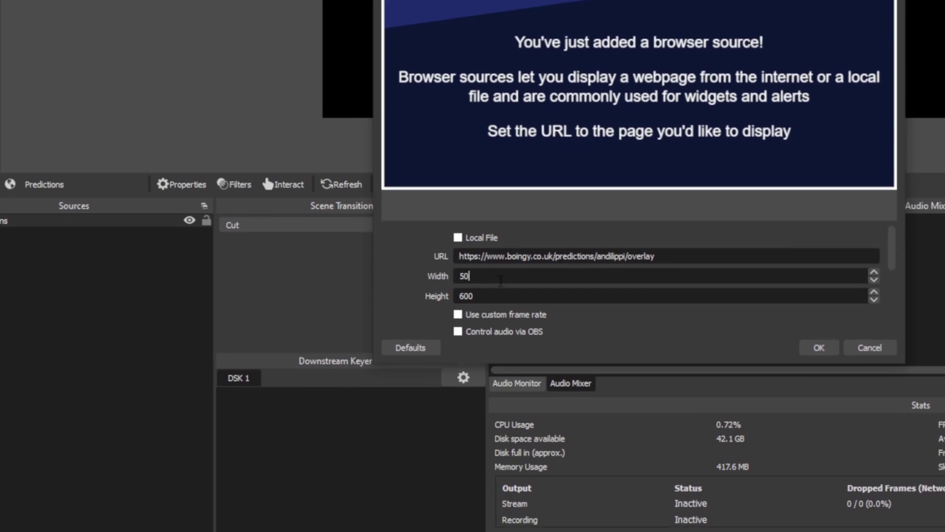
pyautogui.click(501, 277)
pyautogui.write('200')
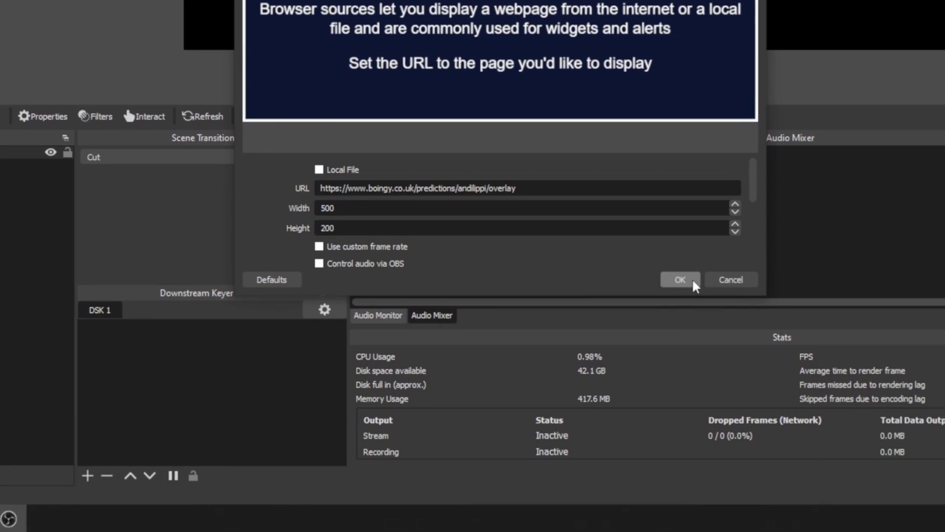
pyautogui.click(822, 329)
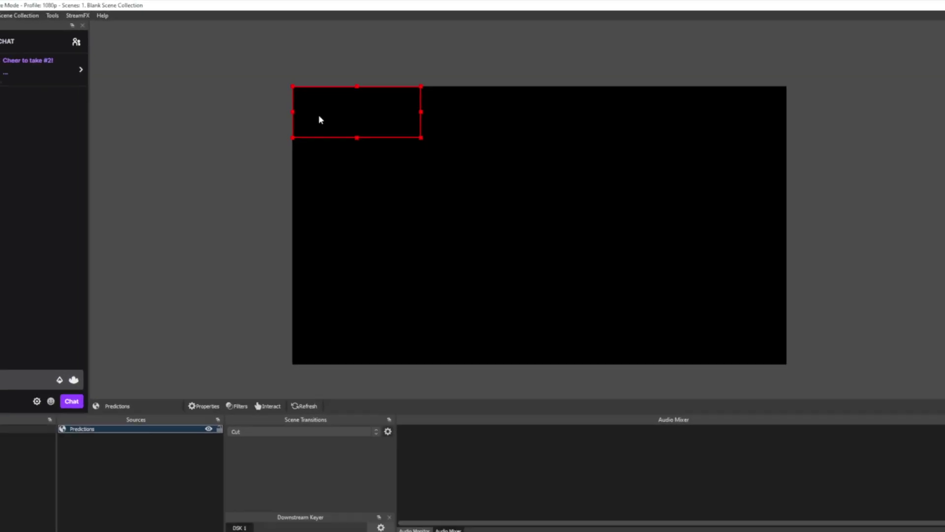
pyautogui.moveTo(256, 184); pyautogui.dragTo(617, 323)
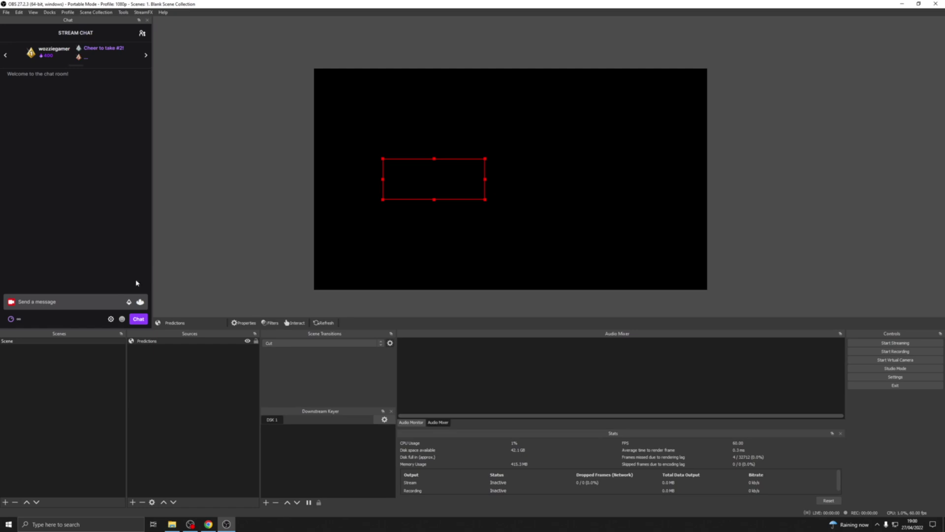
# - Launch a 30-second FLIP A COIN prediction with HEADS and TAILS using the /prediction chat command
pyautogui.write('/prediction')
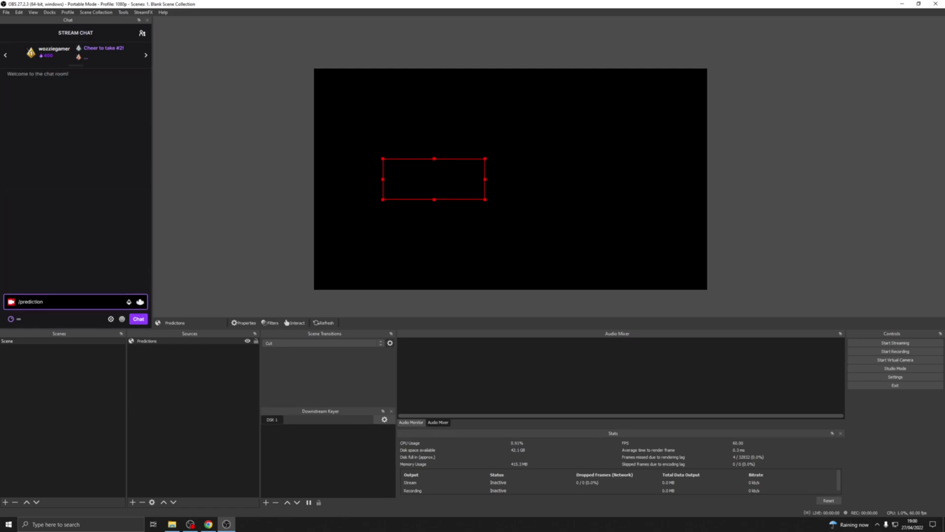
pyautogui.press('Return')
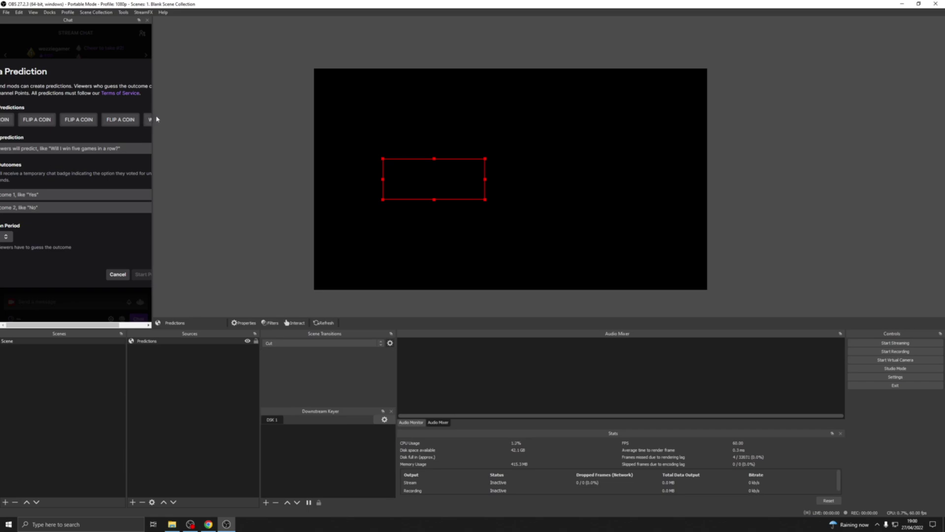
pyautogui.moveTo(152, 117); pyautogui.dragTo(245, 115)
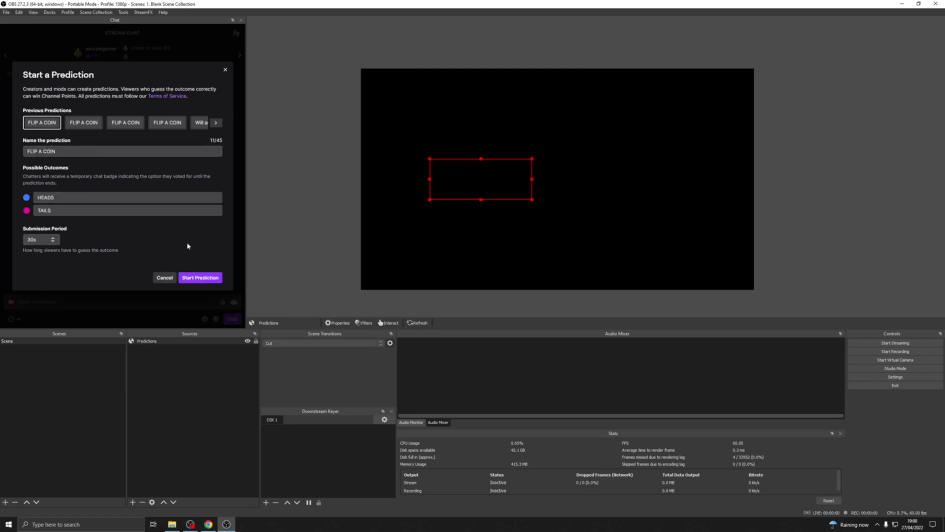
pyautogui.click(212, 279)
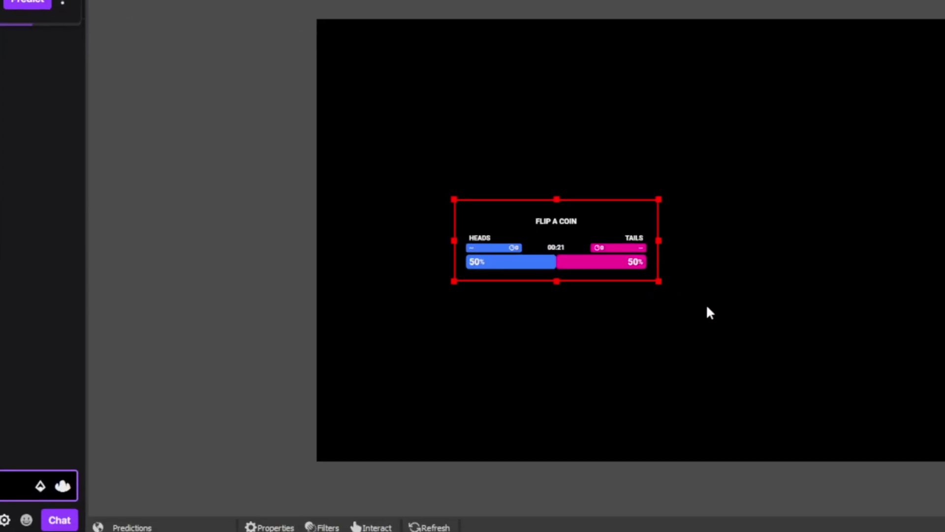
# - Enlarge the FLIP A COIN overlay and reposition it on the canvas
pyautogui.moveTo(659, 280); pyautogui.dragTo(843, 349)
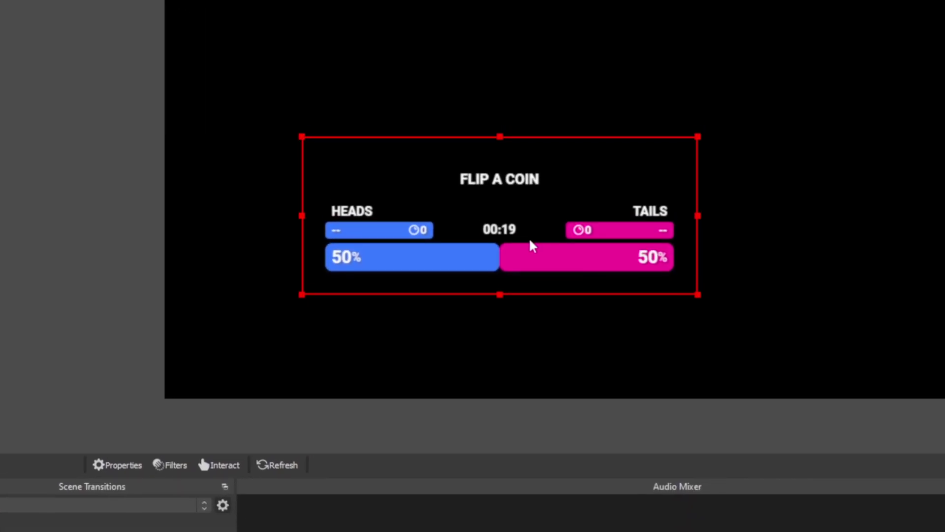
pyautogui.moveTo(532, 246); pyautogui.dragTo(739, 118)
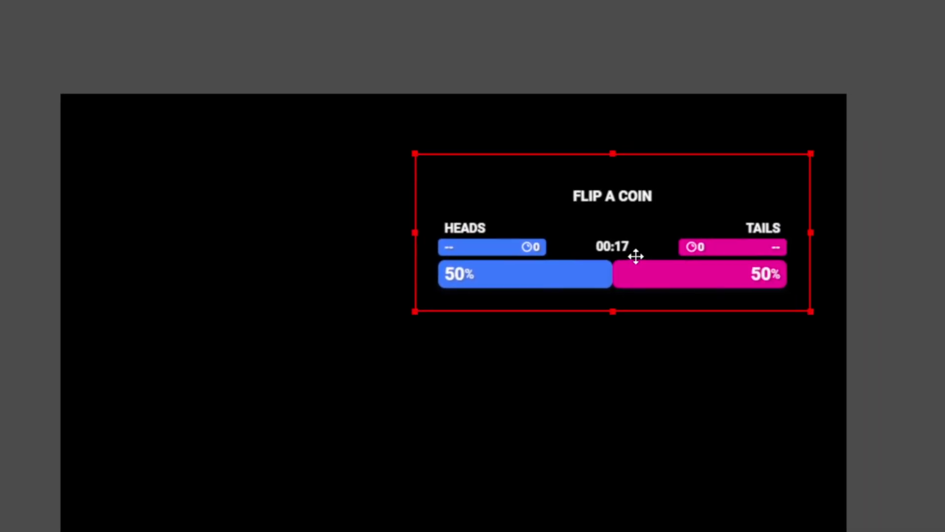
pyautogui.moveTo(636, 256); pyautogui.dragTo(502, 279)
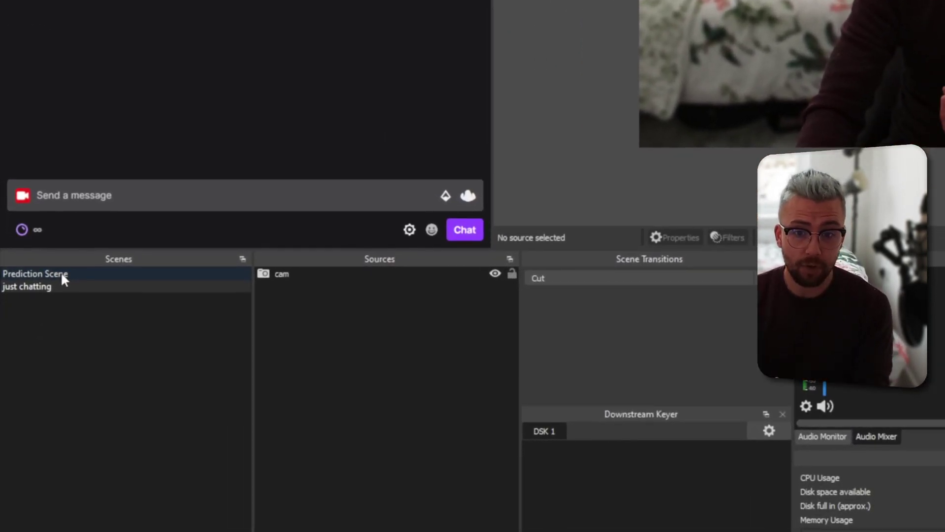
# - From the Prediction Scene, launch the FLIP A COIN preset for 5 minutes, then show just chatting
pyautogui.click(31, 341)
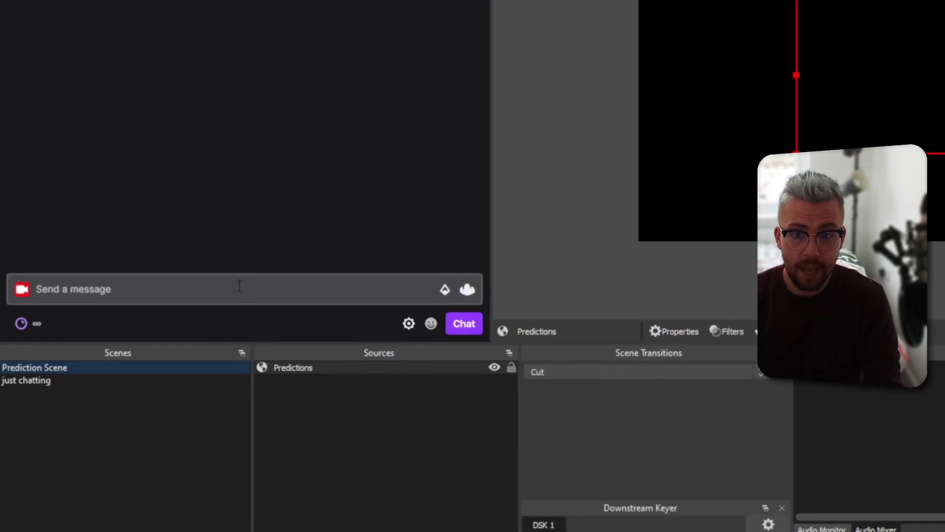
pyautogui.click(148, 267)
pyautogui.write('/prediction')
pyautogui.press('Return')
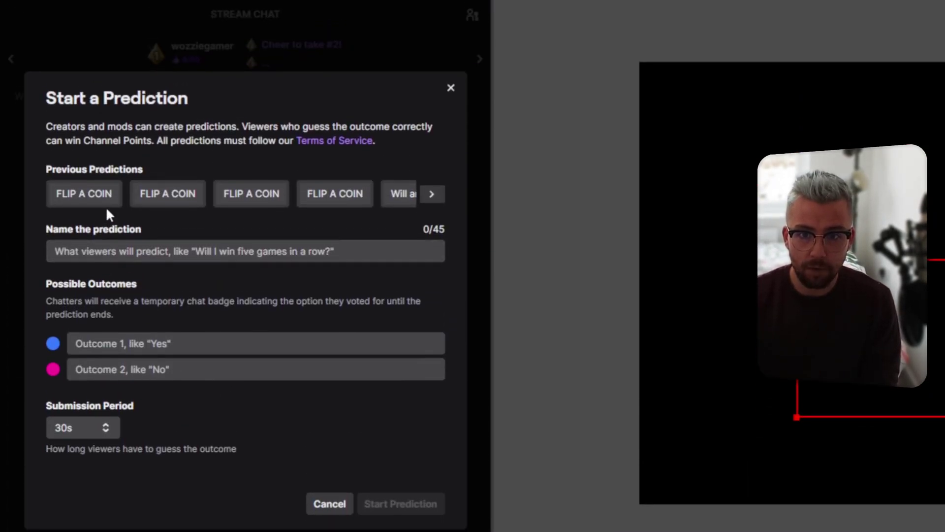
pyautogui.click(104, 203)
pyautogui.click(91, 428)
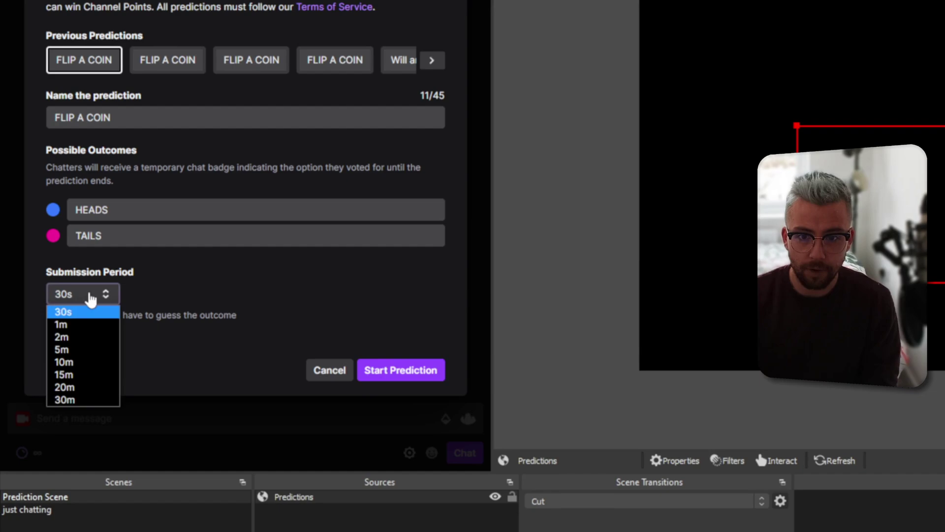
pyautogui.click(89, 491)
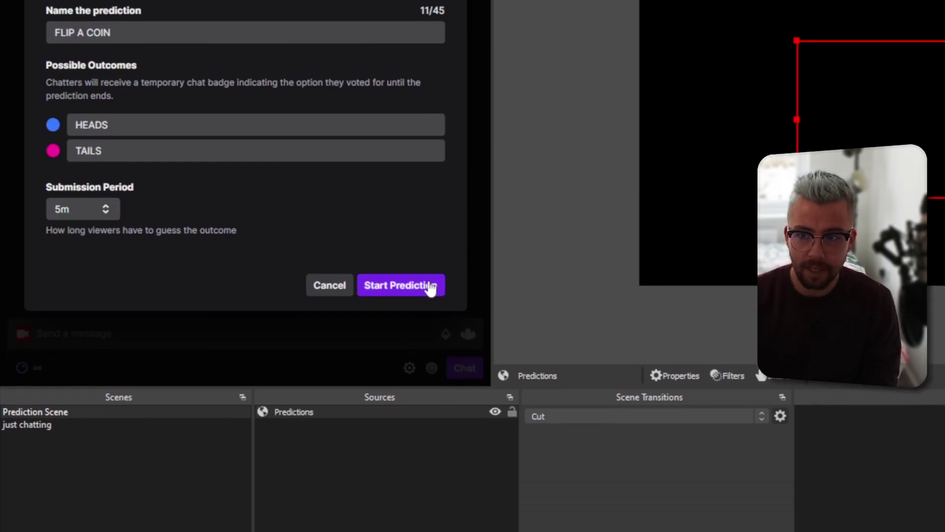
pyautogui.click(426, 295)
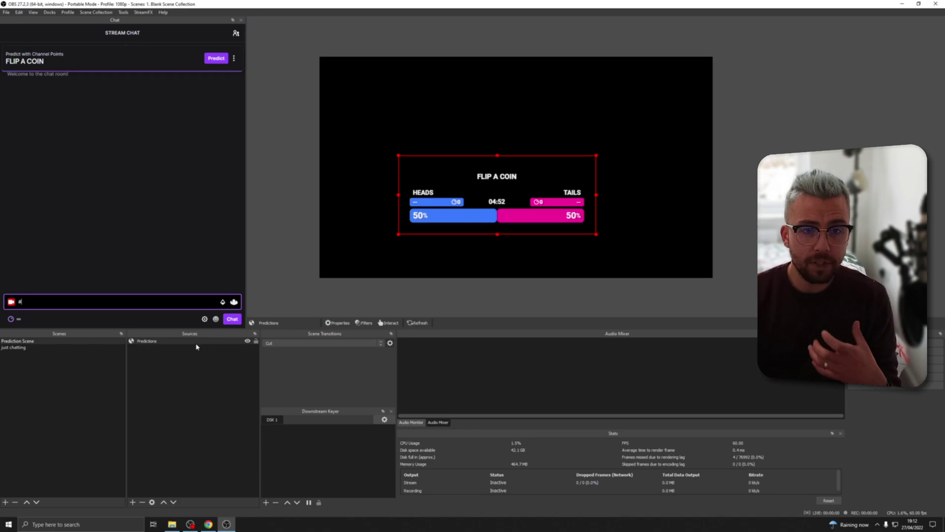
pyautogui.click(23, 348)
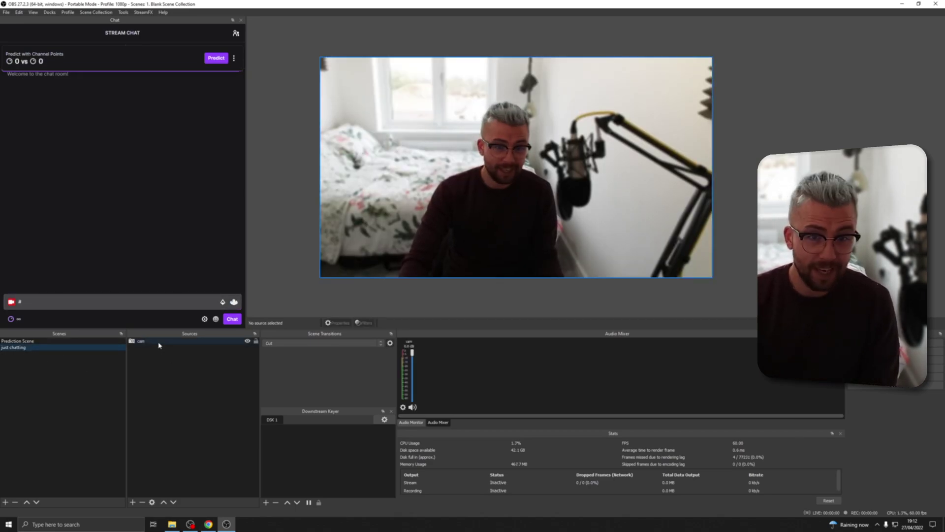
pyautogui.click(133, 502)
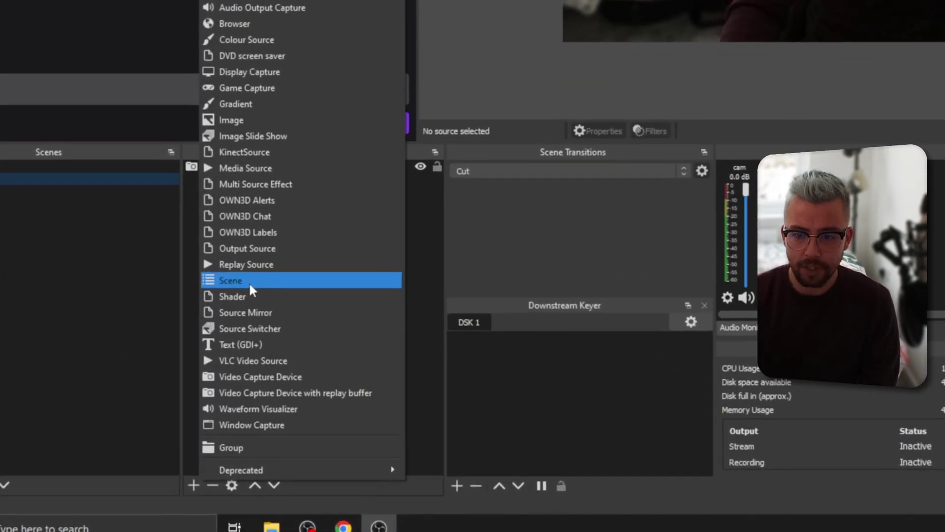
pyautogui.click(162, 400)
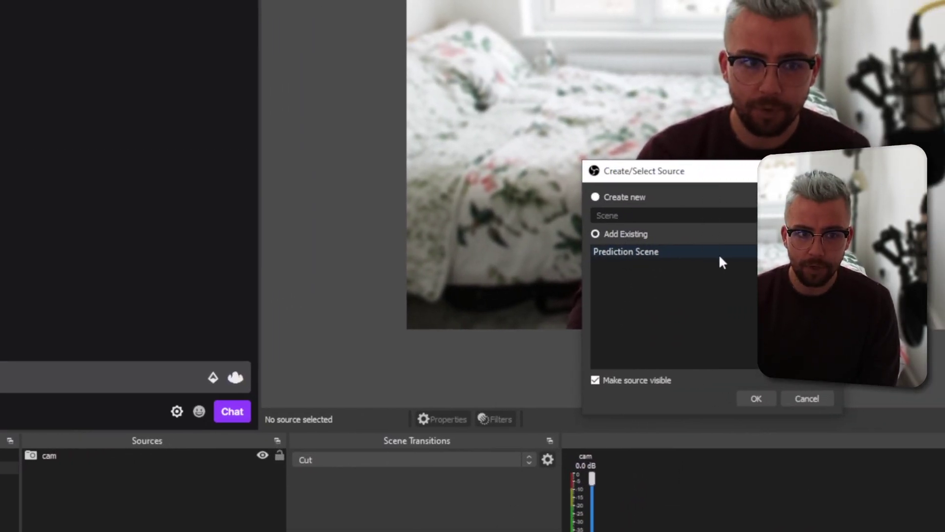
pyautogui.click(839, 191)
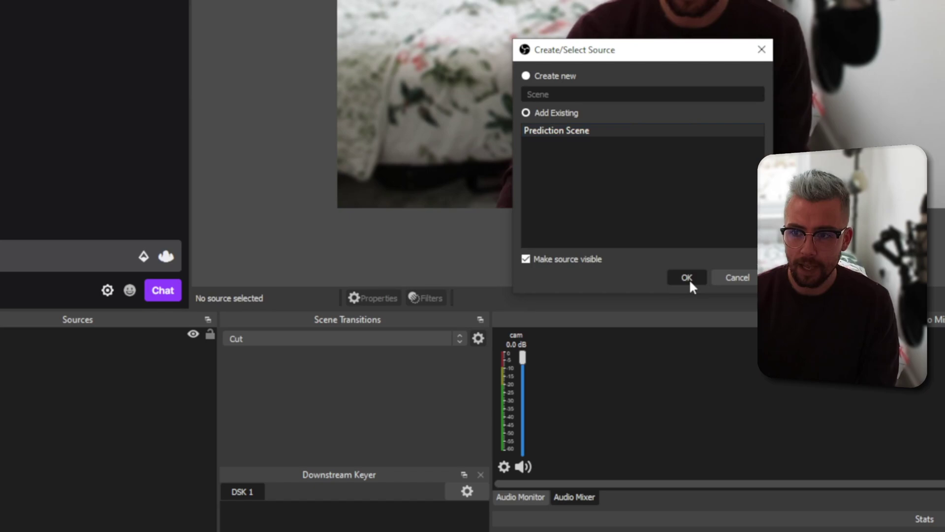
pyautogui.click(689, 279)
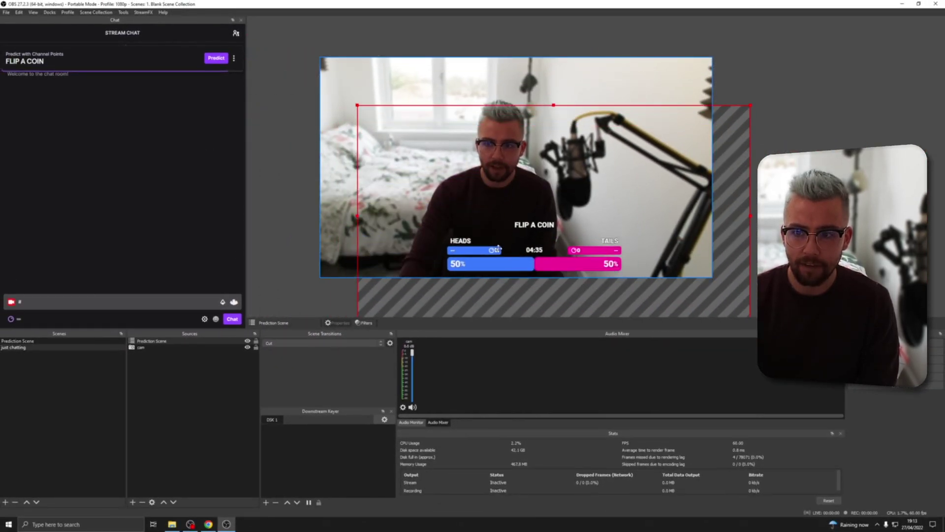
pyautogui.moveTo(498, 248); pyautogui.dragTo(455, 215)
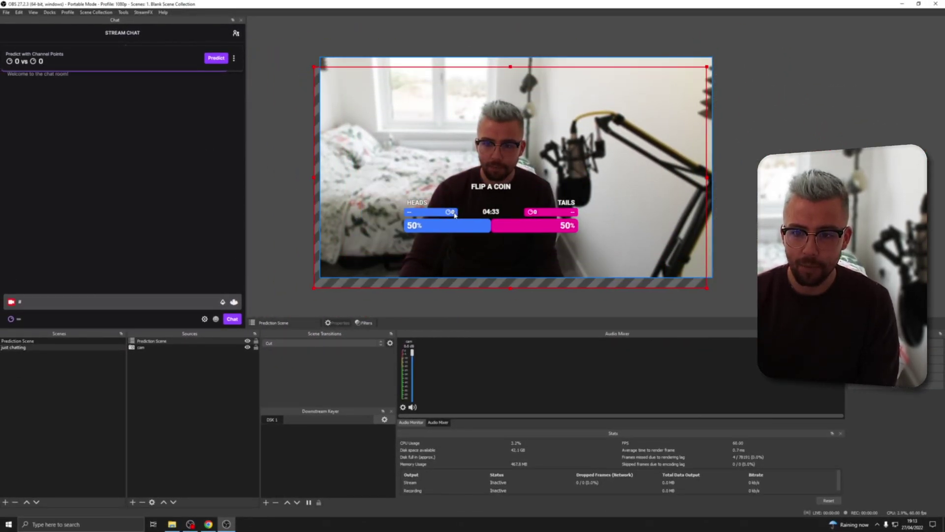
pyautogui.press('Delete')
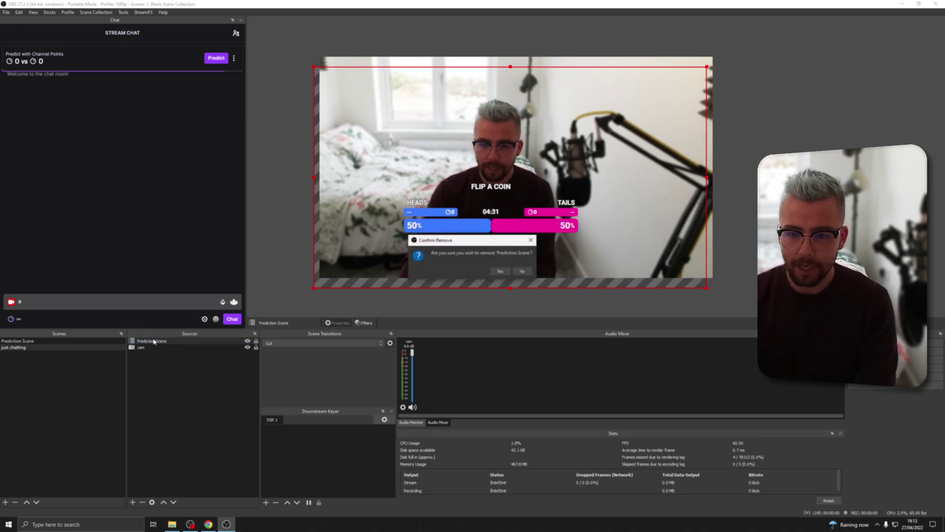
pyautogui.press('Return')
pyautogui.click(132, 503)
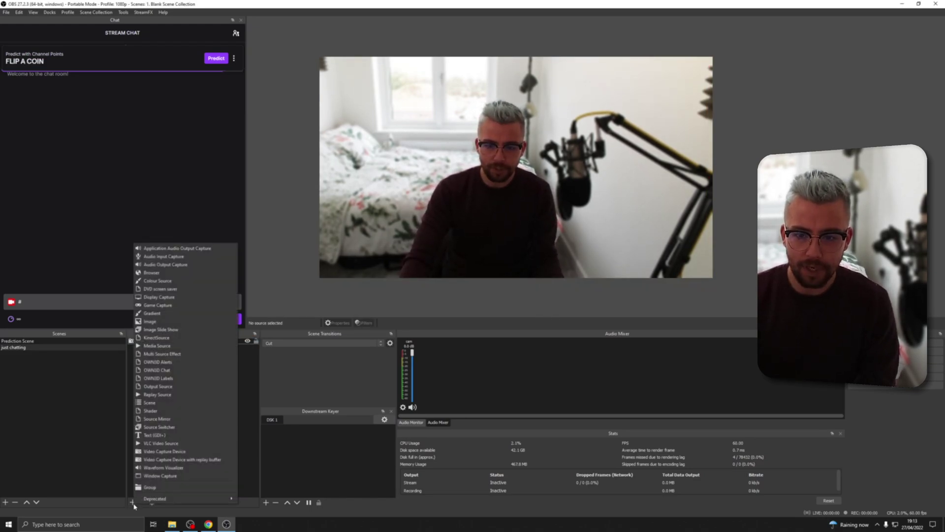
pyautogui.click(163, 273)
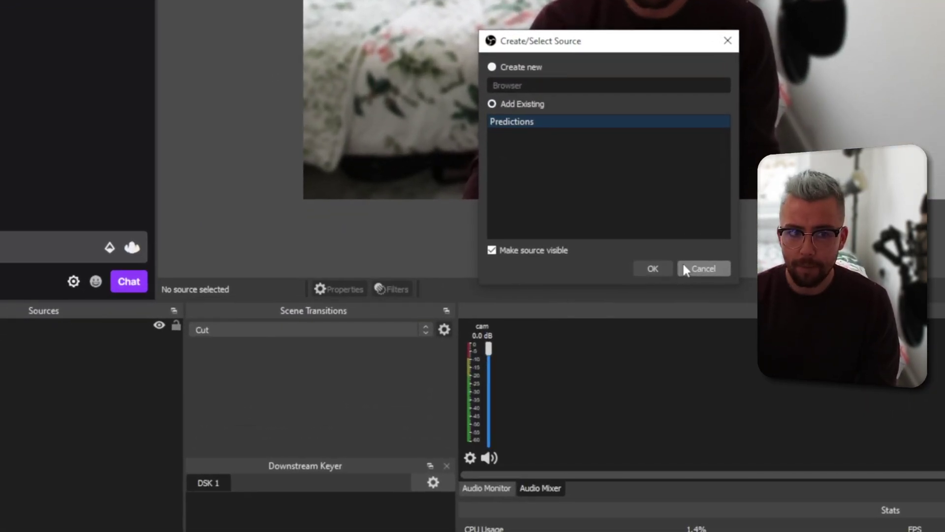
pyautogui.click(647, 268)
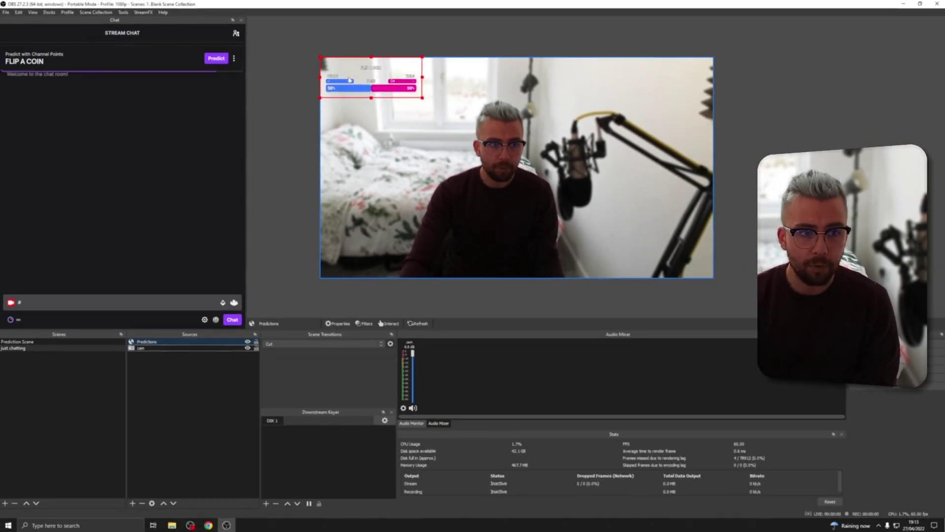
pyautogui.moveTo(350, 80); pyautogui.dragTo(432, 152)
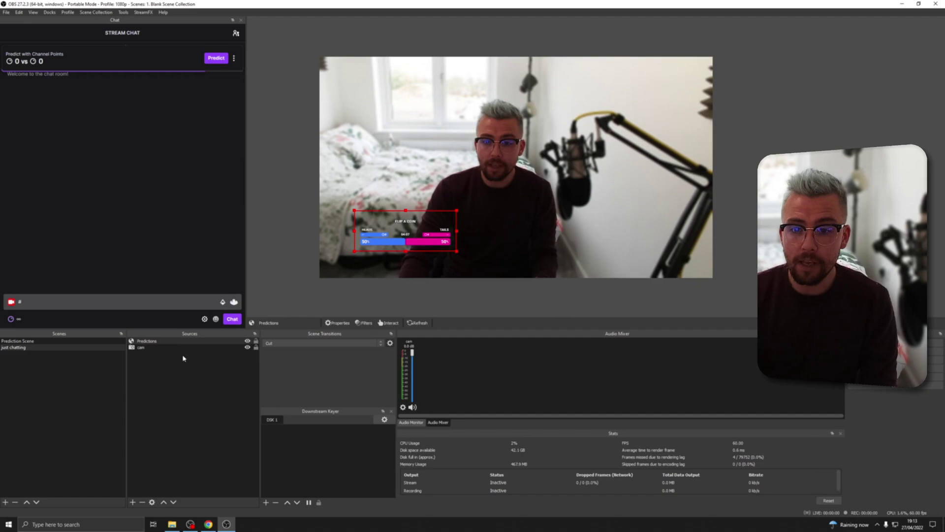
pyautogui.press('Delete')
pyautogui.press('Return')
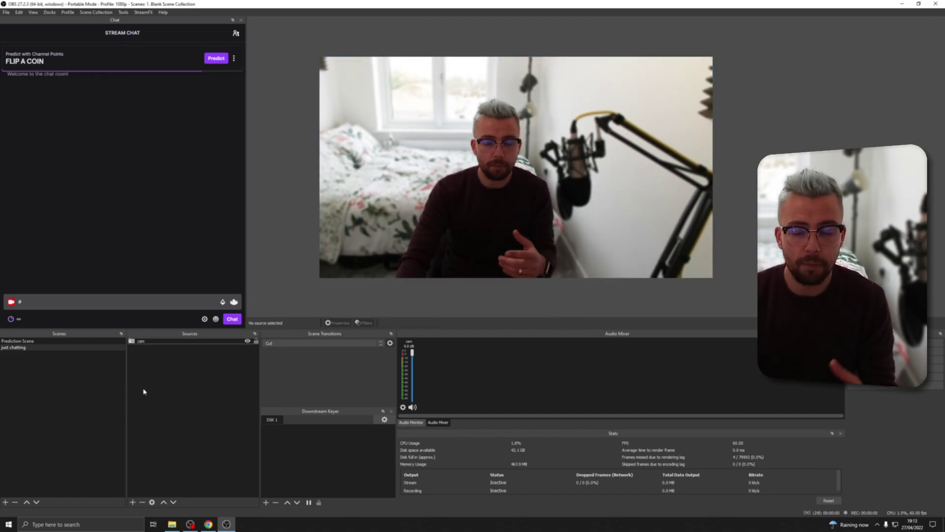
# - Add a Source Mirror source set to mirror Predictions (Source) in the just chatting scene
pyautogui.click(133, 503)
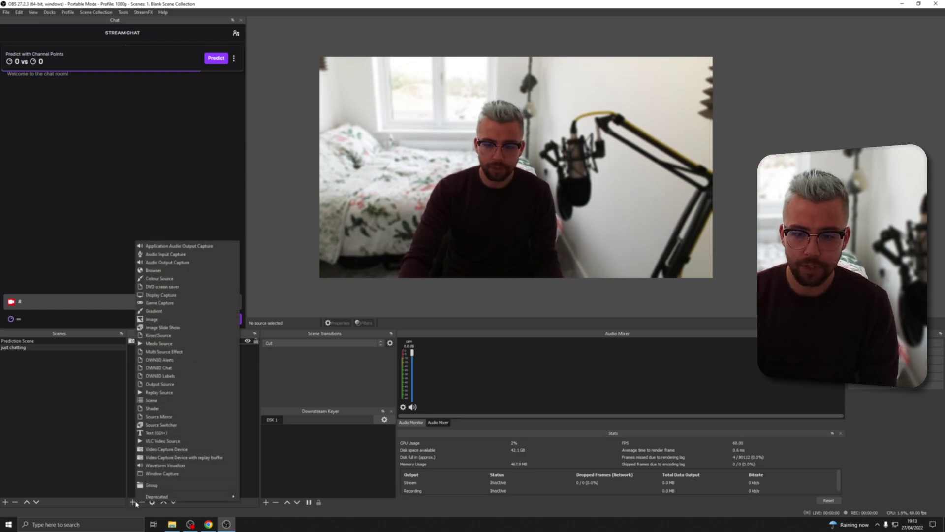
pyautogui.click(168, 417)
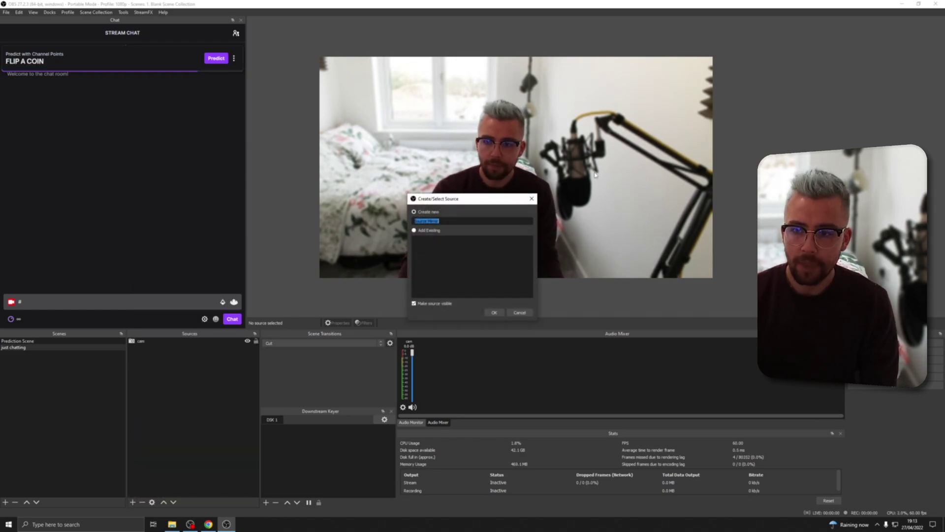
pyautogui.click(493, 313)
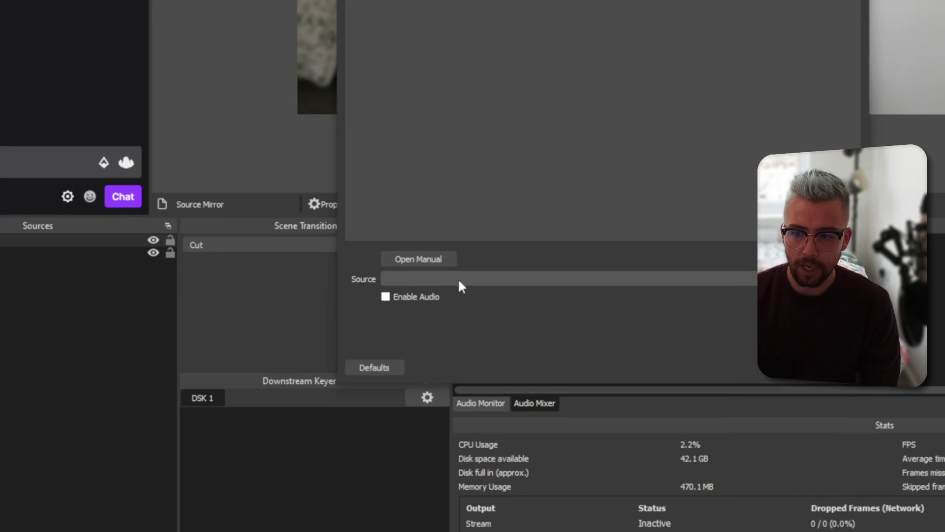
pyautogui.click(397, 361)
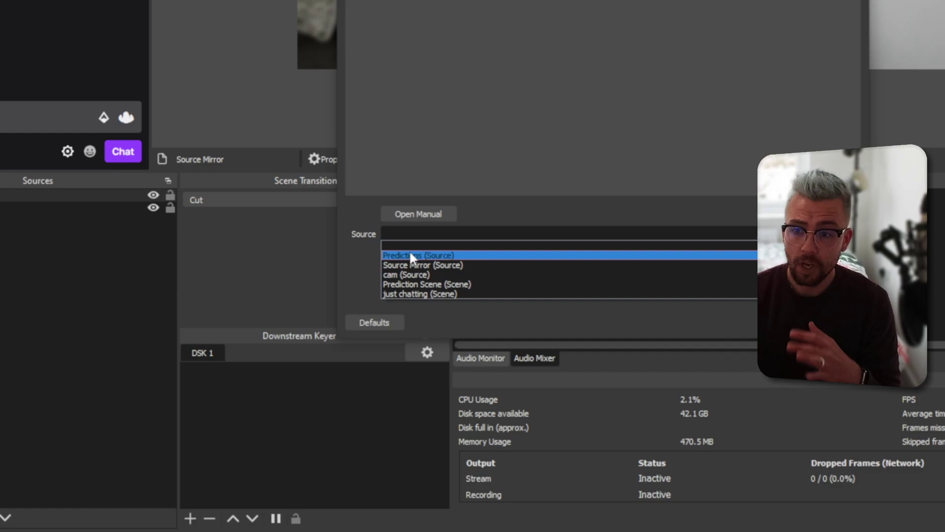
pyautogui.click(410, 254)
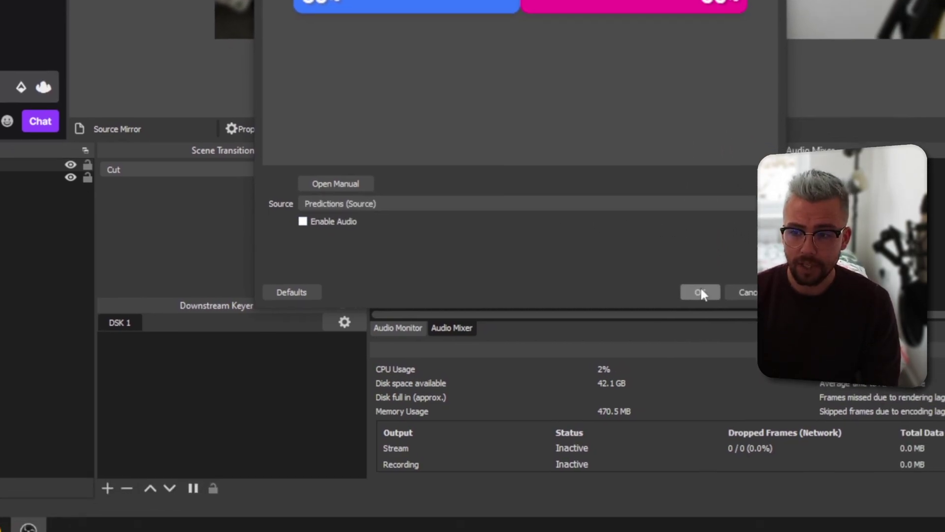
pyautogui.click(700, 292)
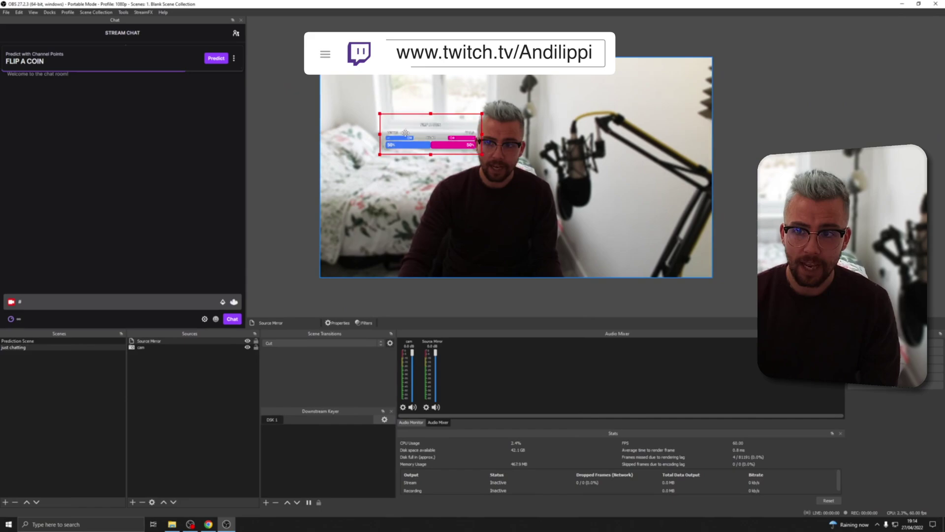
pyautogui.moveTo(405, 133); pyautogui.dragTo(385, 167)
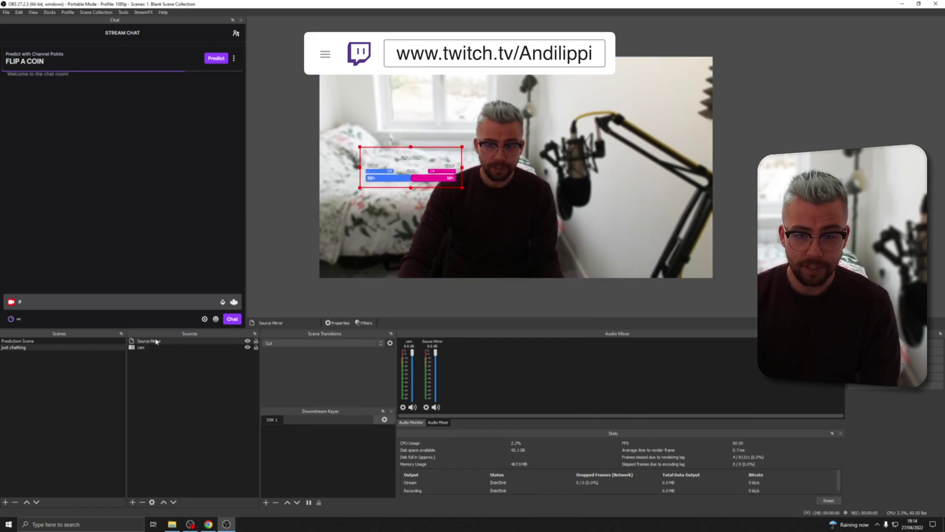